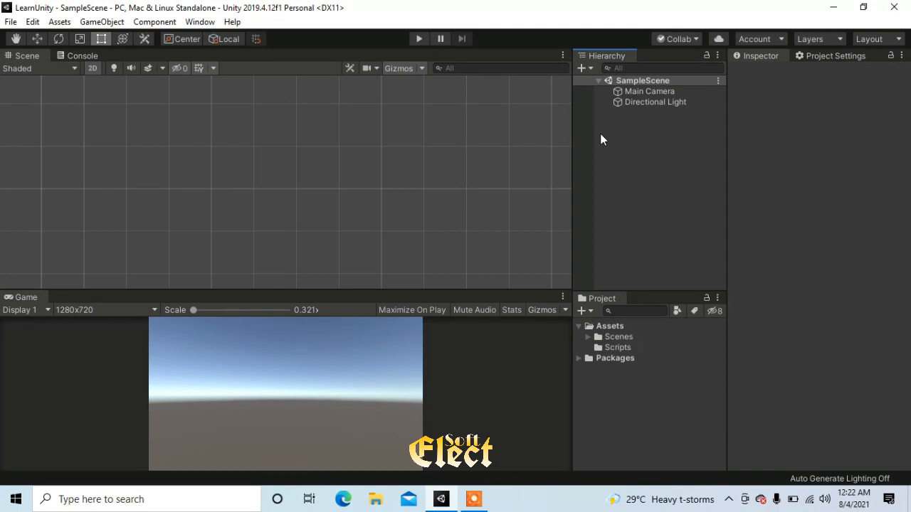
Step: Add a UI Toggle to the sample scene
right_click(638, 139)
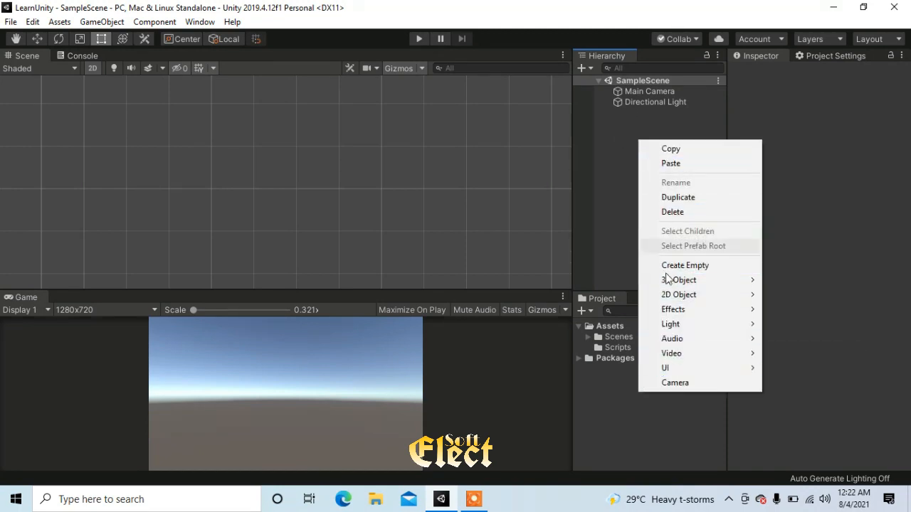
mouse_move(668, 371)
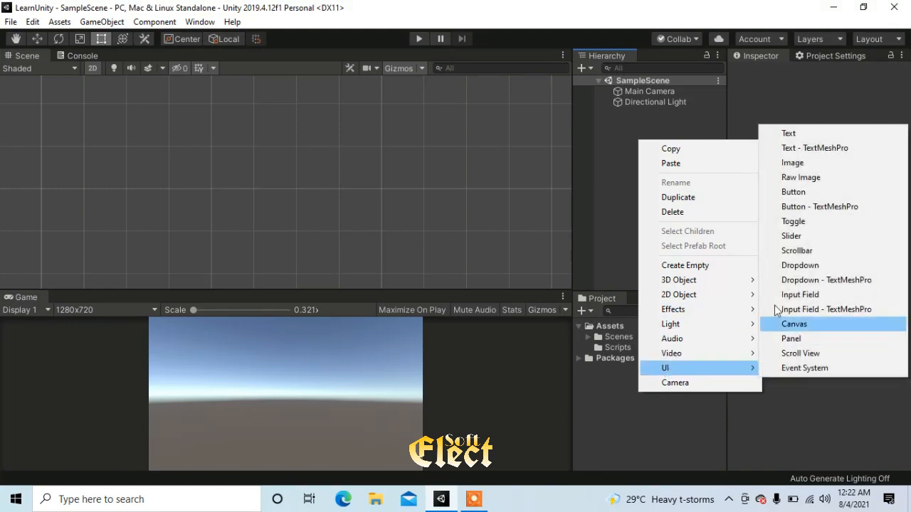
left_click(799, 226)
left_click(655, 177)
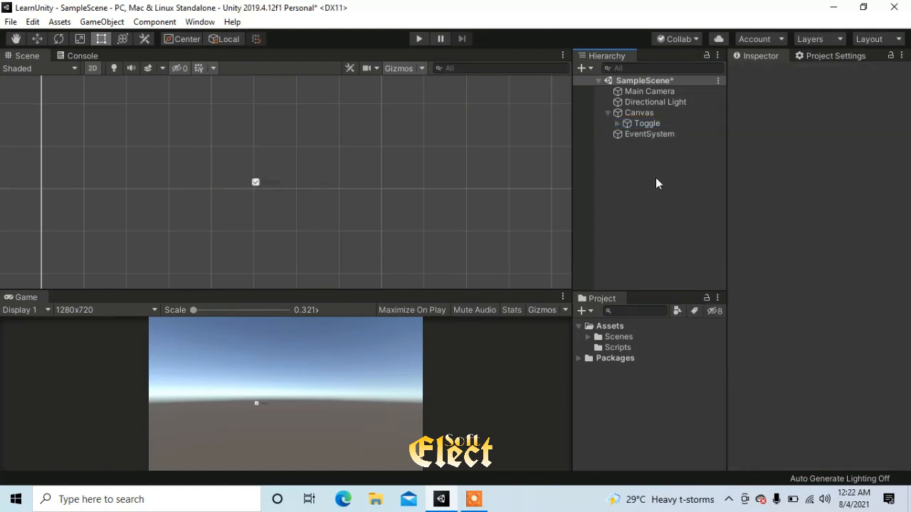
Step: Set the toggle's scale to 2 on the X, Y and Z axes
left_click(649, 123)
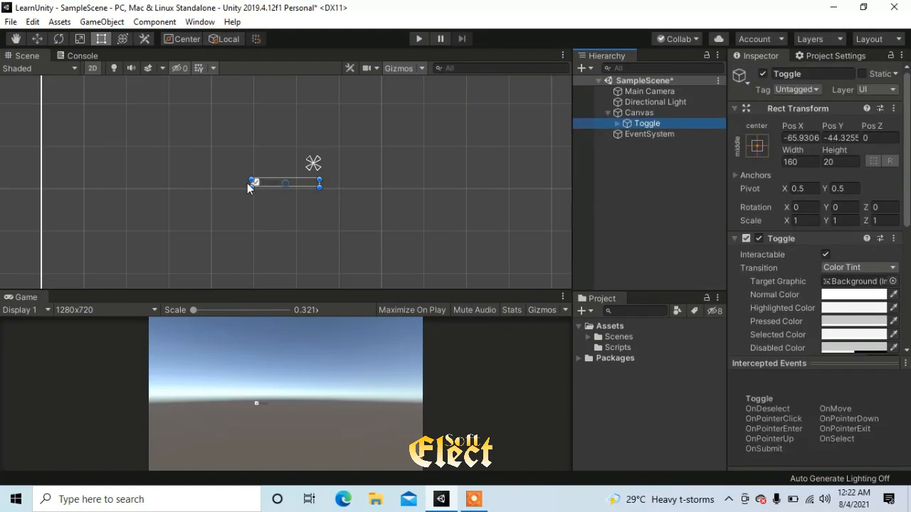
left_click(797, 221)
type("2")
left_click(850, 221)
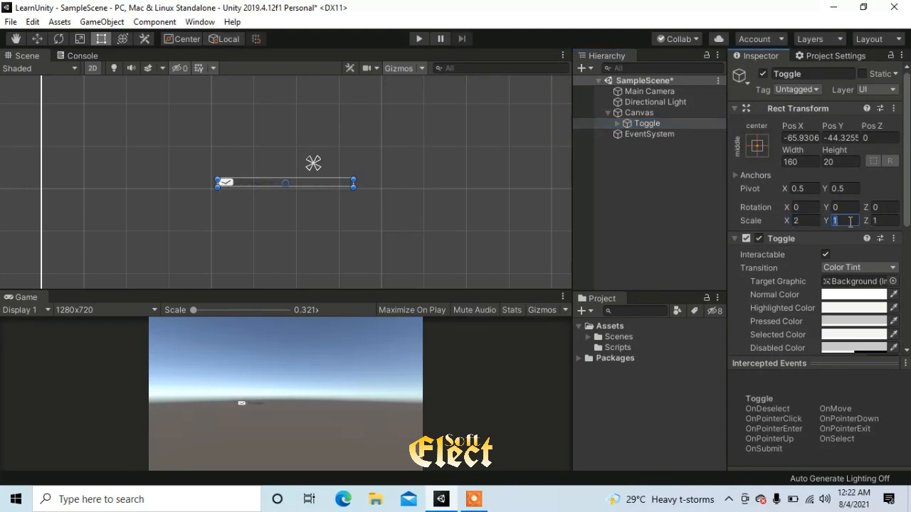
type("2")
left_click(892, 221)
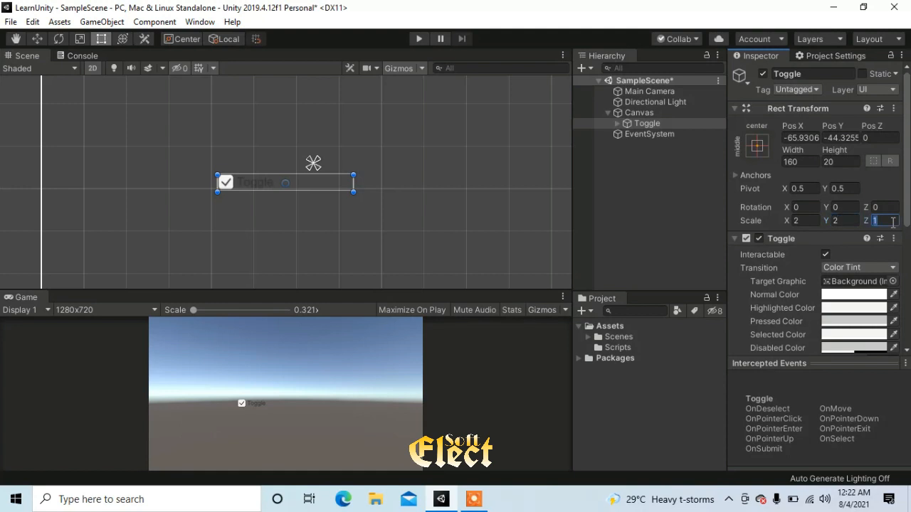
left_click(635, 171)
Step: Move the toggle to the lower-left area of the canvas, at about X -279, Y -132
left_click(649, 124)
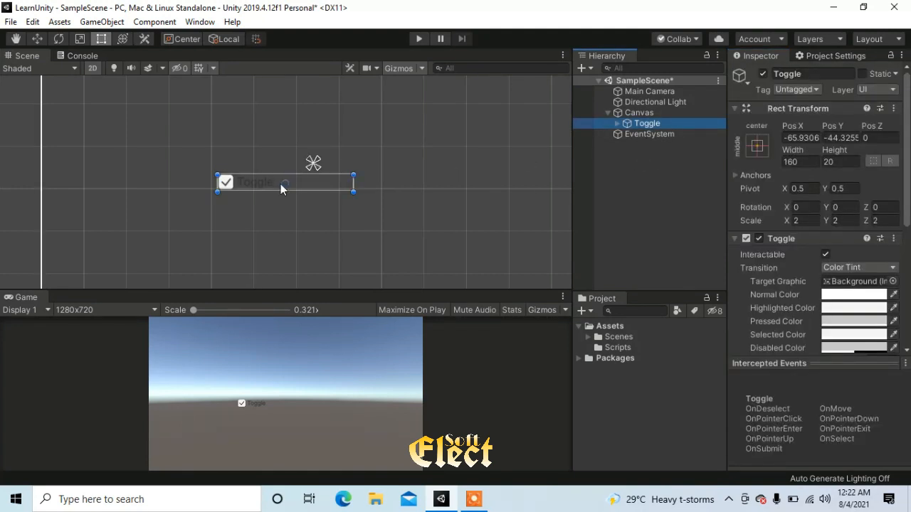
left_click_drag(306, 183, 244, 165)
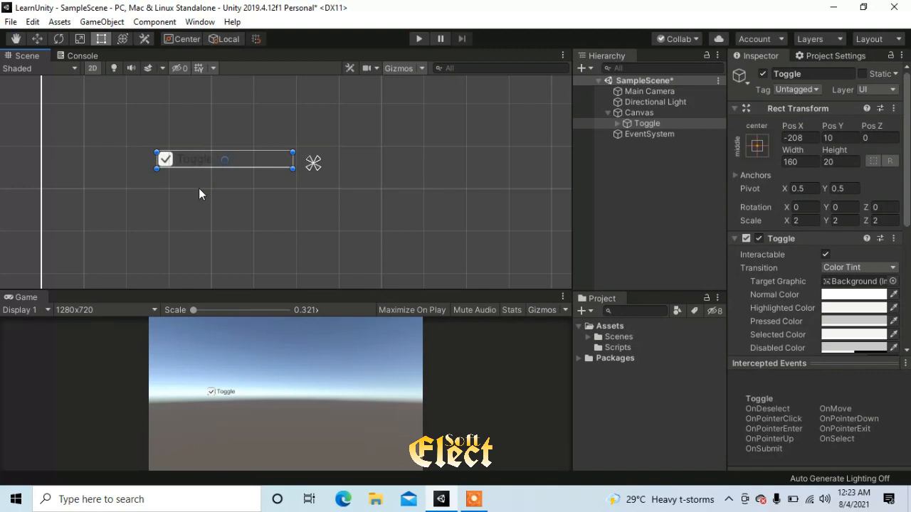
left_click_drag(198, 166, 169, 230)
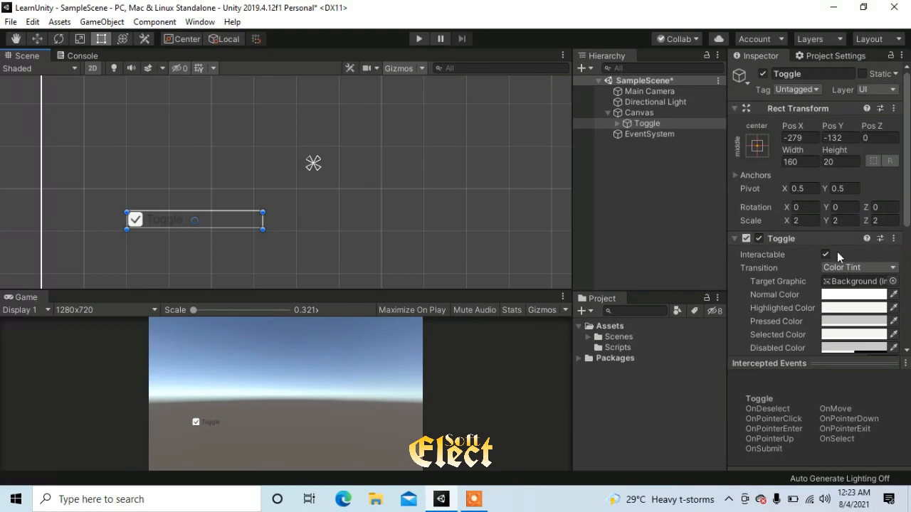
Step: Review the toggle's component settings and switch its Interactable option off and on again
scroll(827, 270, "down", 5)
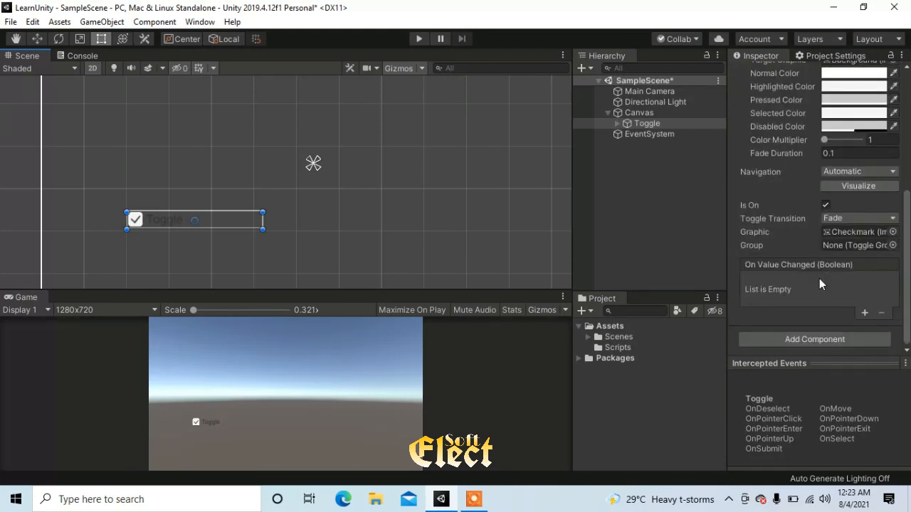
scroll(818, 279, "up", 4)
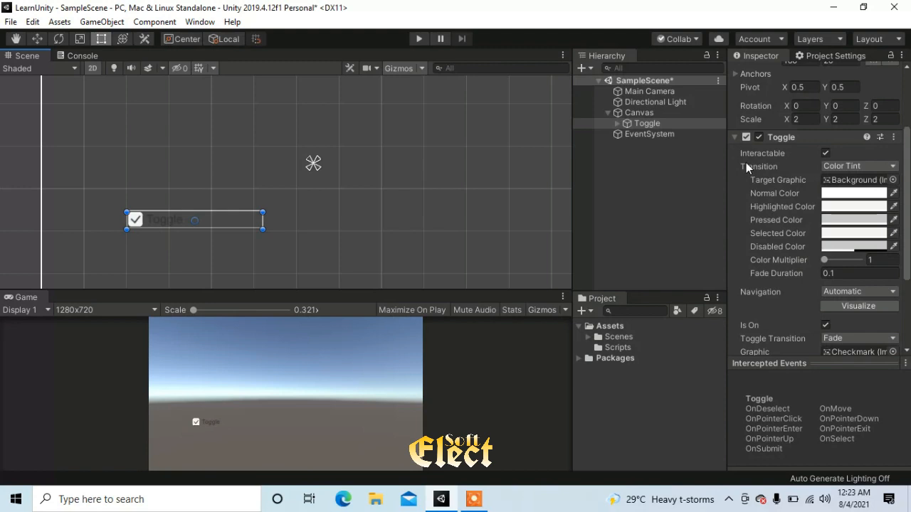
scroll(783, 221, "up", 2)
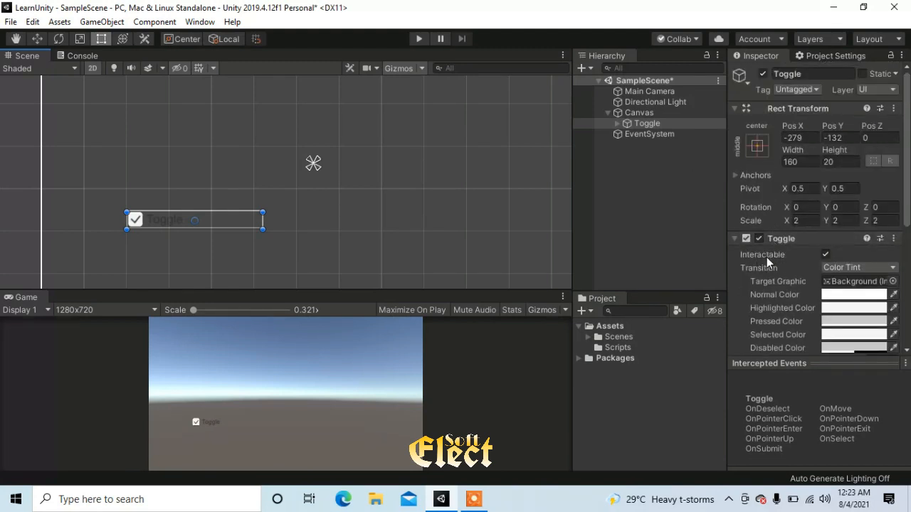
left_click(825, 255)
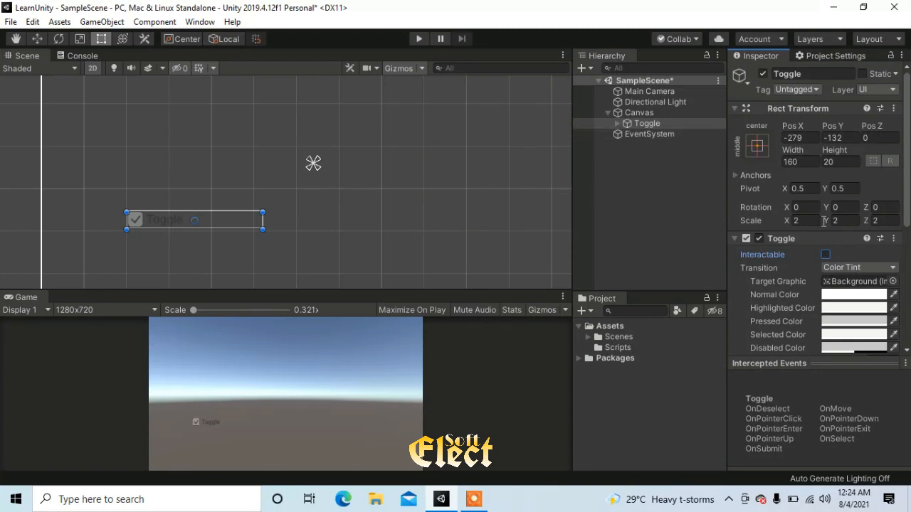
left_click(825, 255)
Step: Switch the toggle's Is On state off and on again to compare the checkmark
scroll(803, 304, "down", 3)
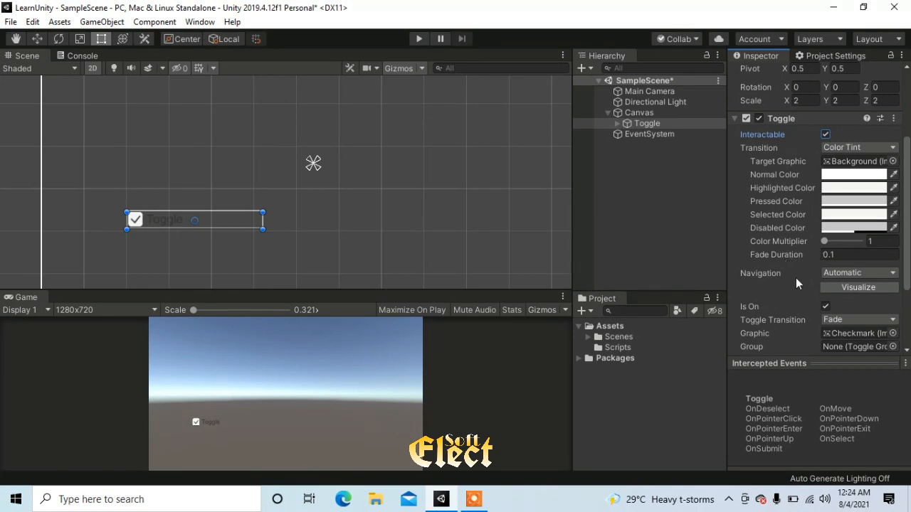
scroll(796, 278, "down", 3)
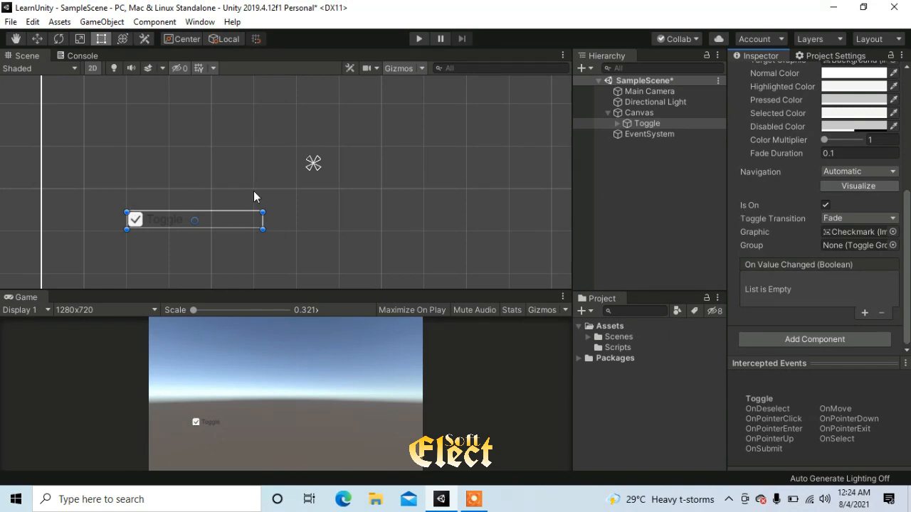
left_click(825, 206)
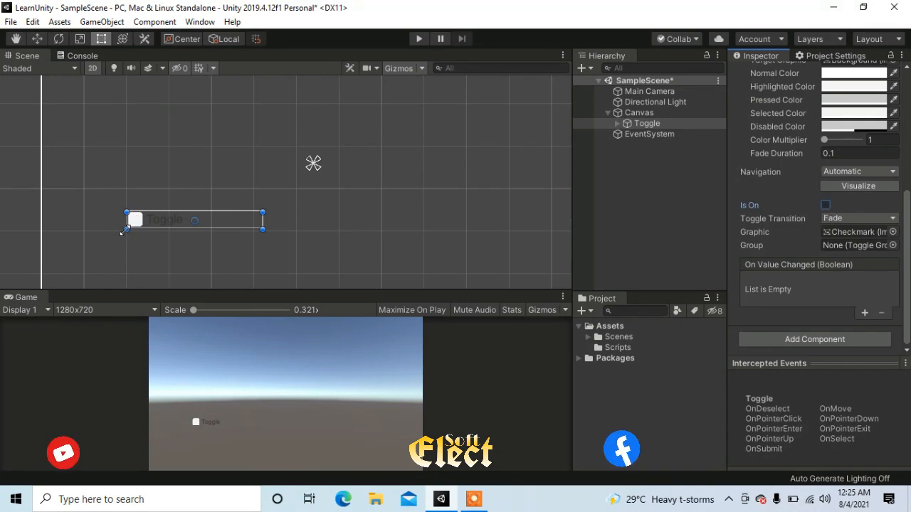
left_click(825, 205)
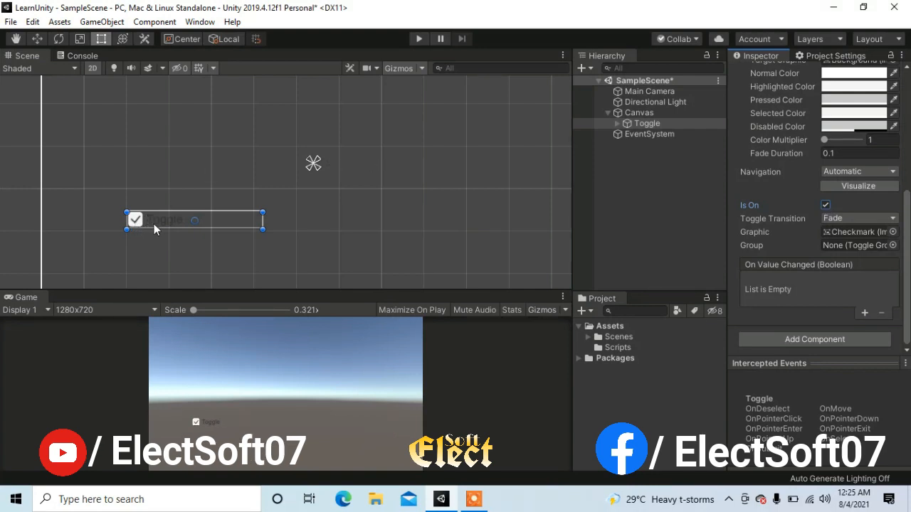
Step: Locate the toggle's assigned Checkmark graphic in the hierarchy and turn off the toggle's Is On state
left_click(854, 233)
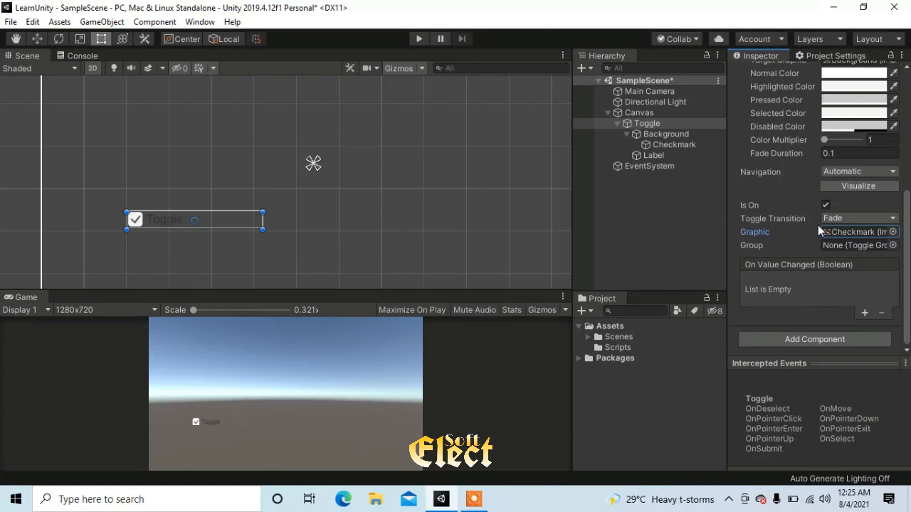
left_click(825, 205)
Step: Add an empty On Value Changed event entry to the toggle and remove it
left_click(864, 313)
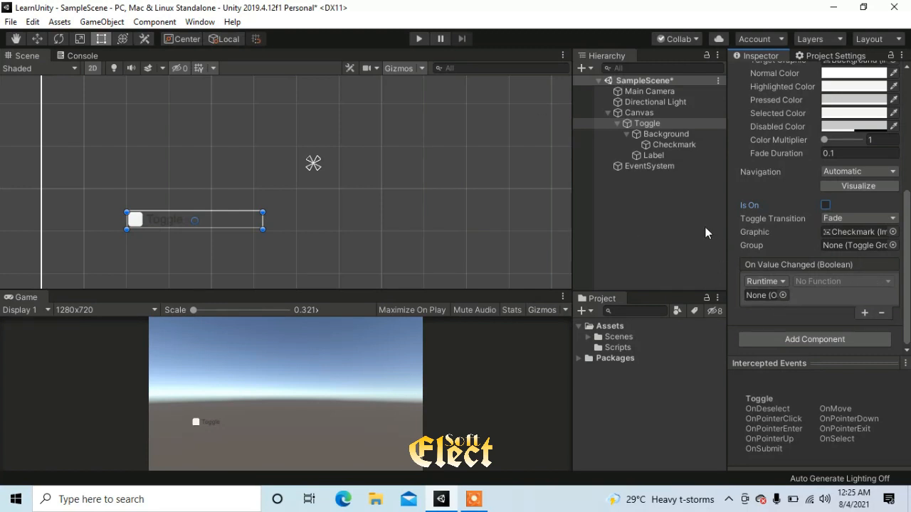
left_click(892, 300)
left_click(882, 314)
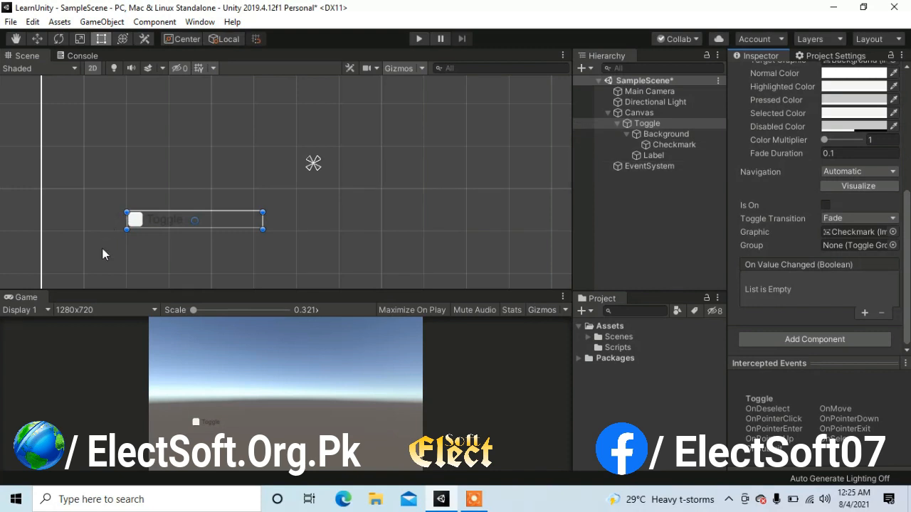
Step: Add a UI Button to the canvas and place it to the right of the toggle, at about X 193, Y -127
left_click(617, 124)
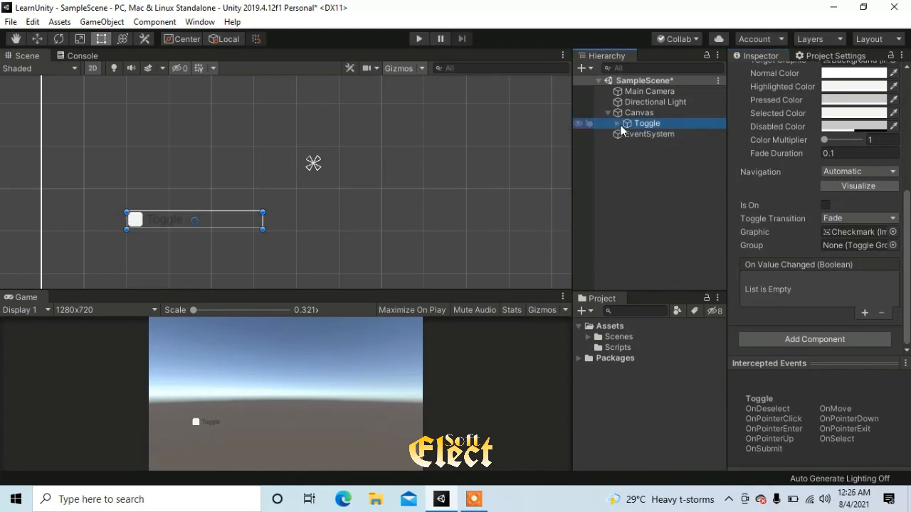
right_click(648, 157)
mouse_move(705, 389)
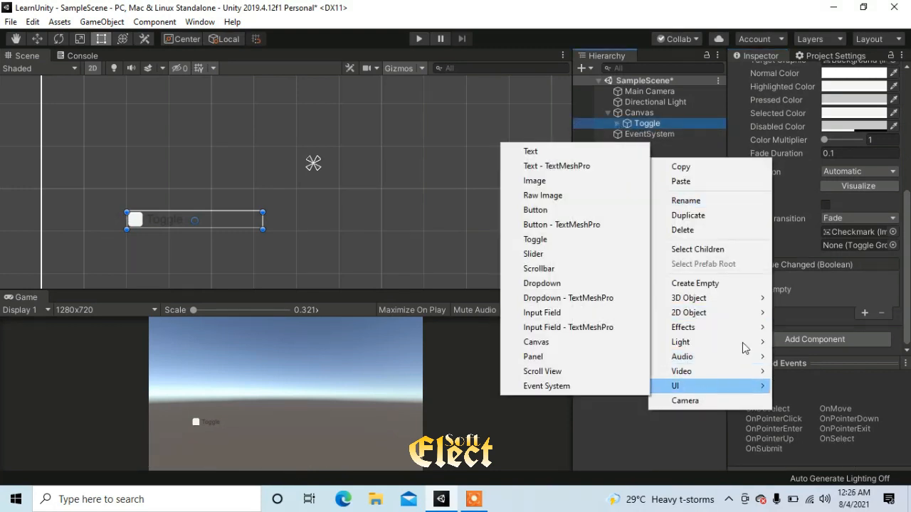
left_click(533, 210)
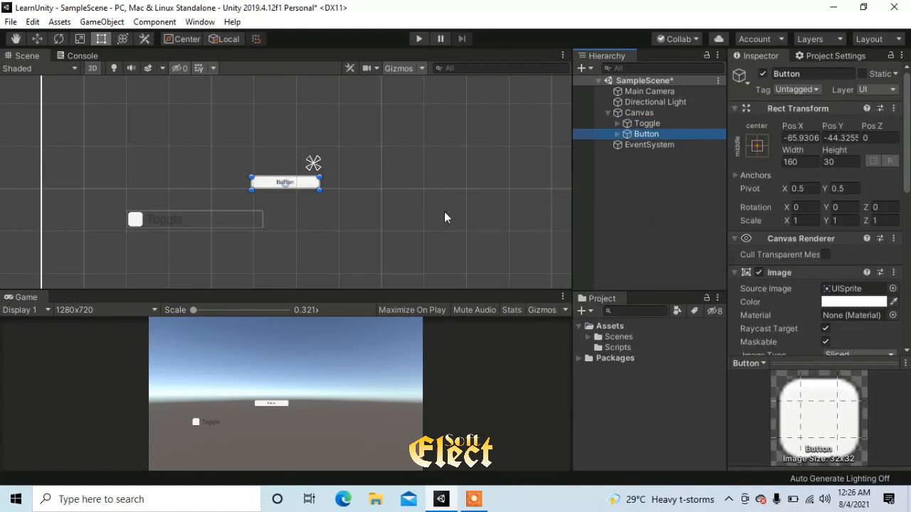
left_click_drag(313, 184, 415, 216)
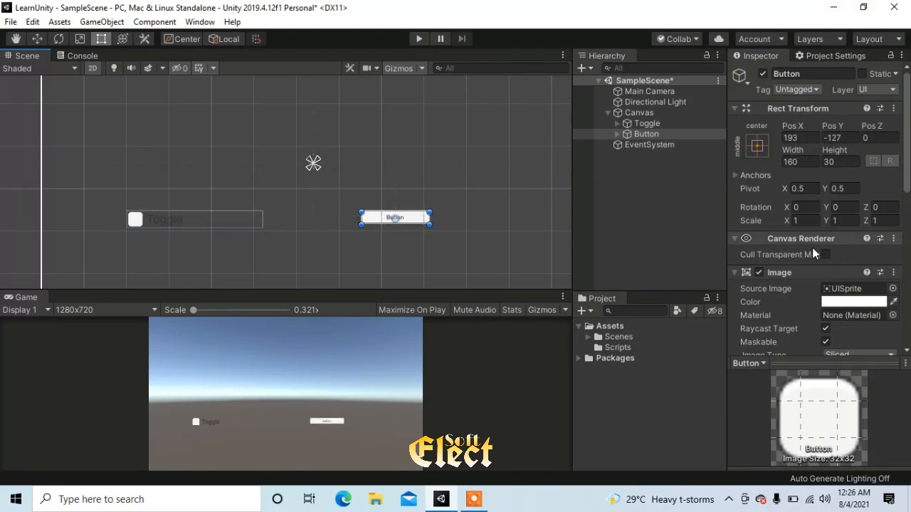
Step: Change the text of the button's label to "play"
scroll(789, 321, "down", 10)
scroll(793, 262, "up", 3)
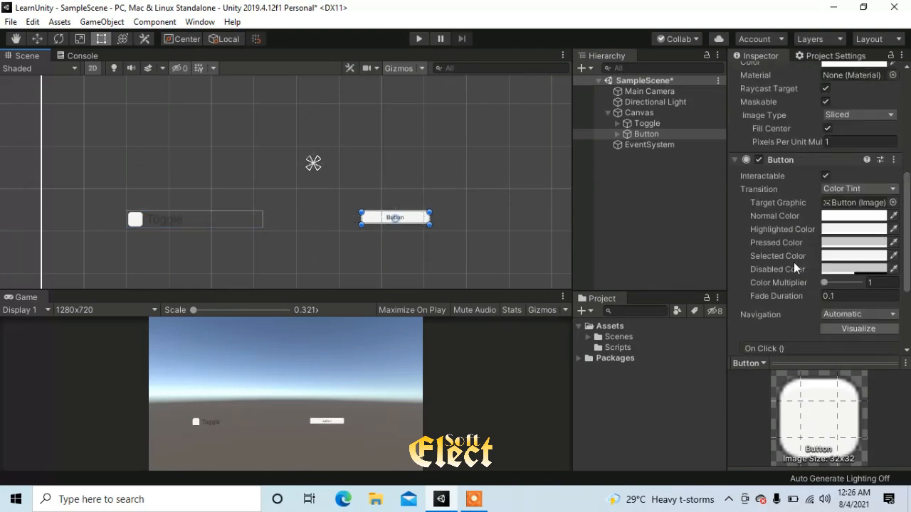
scroll(793, 262, "down", 3)
scroll(794, 262, "up", 3)
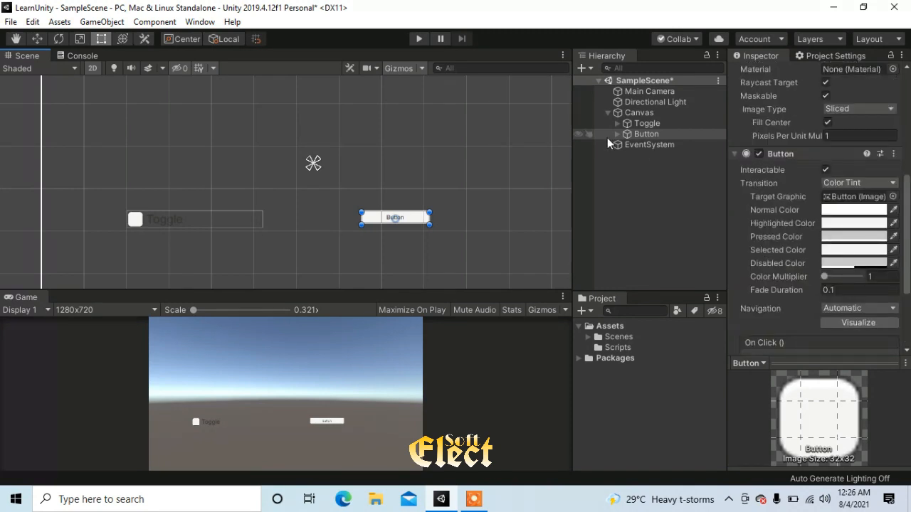
left_click(618, 135)
left_click(653, 145)
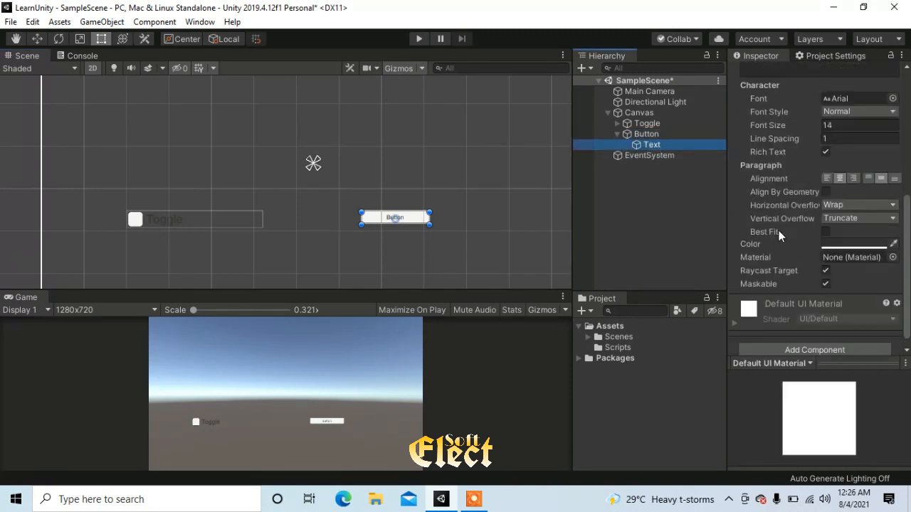
scroll(787, 296, "up", 6)
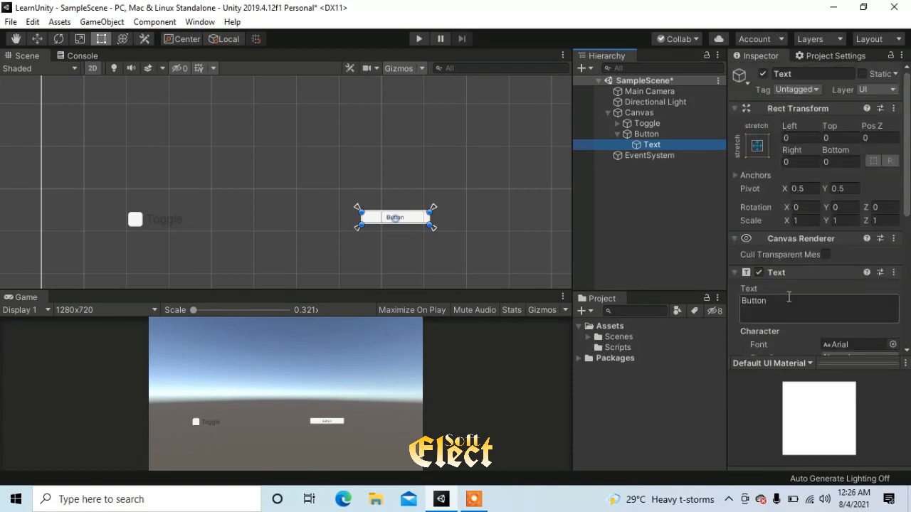
left_click(789, 300)
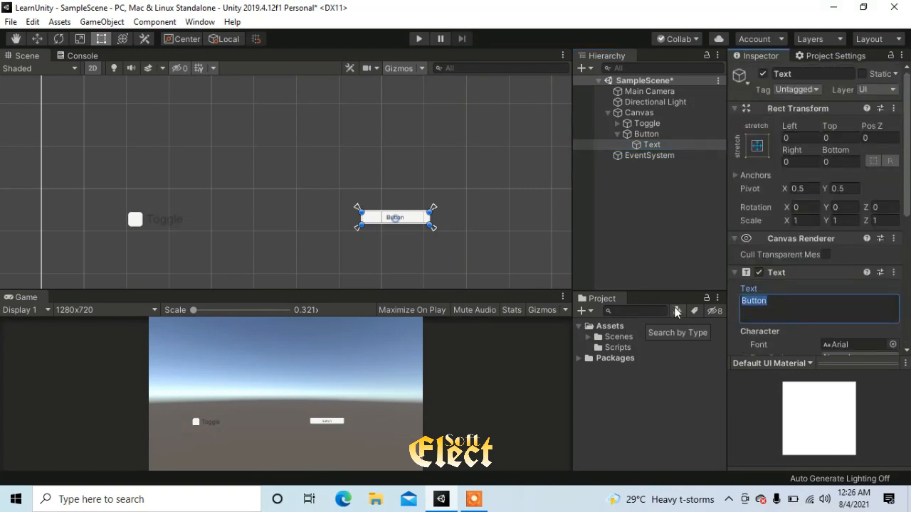
type("play")
Step: Set the button label's font size to 20 and collapse the button's hierarchy entry
scroll(861, 346, "down", 5)
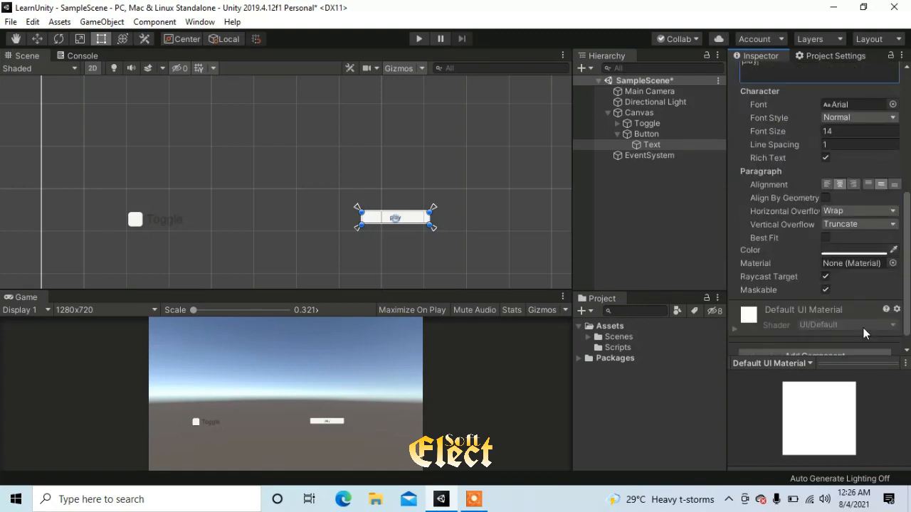
left_click(829, 131)
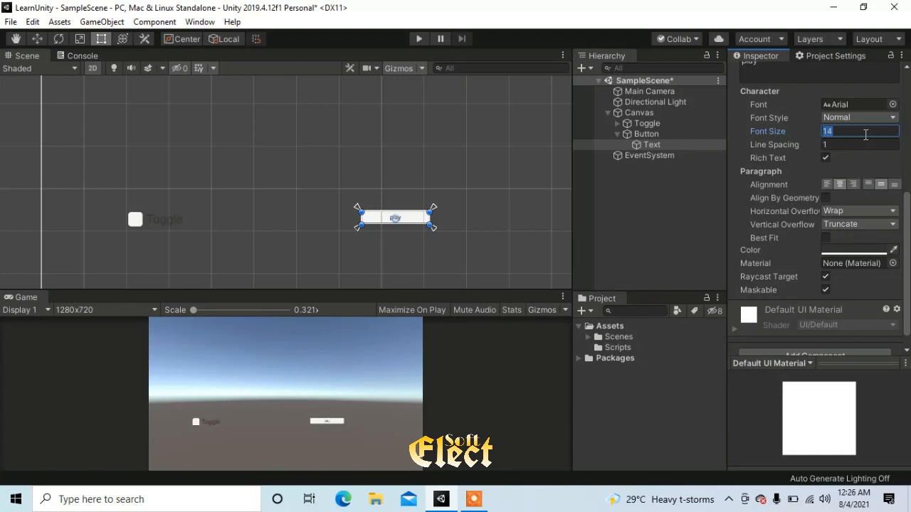
type("20")
left_click(659, 226)
left_click(664, 146)
left_click(651, 185)
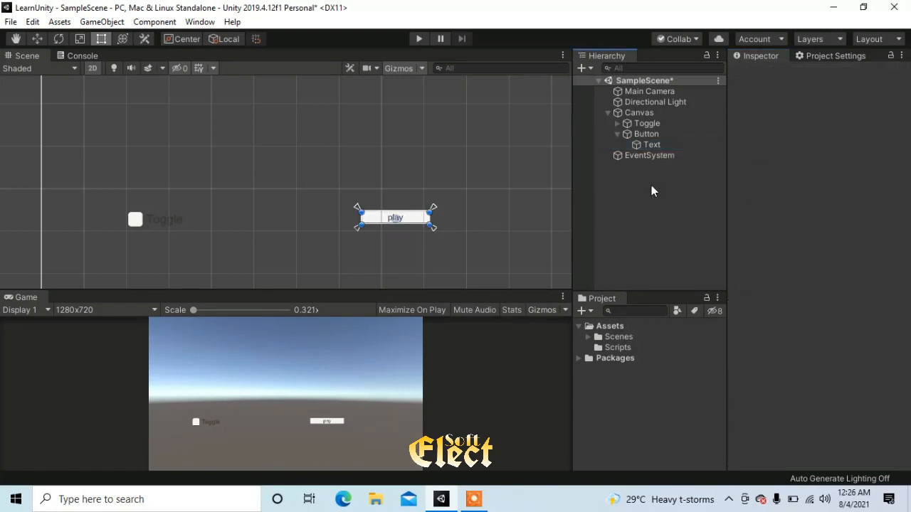
left_click(617, 135)
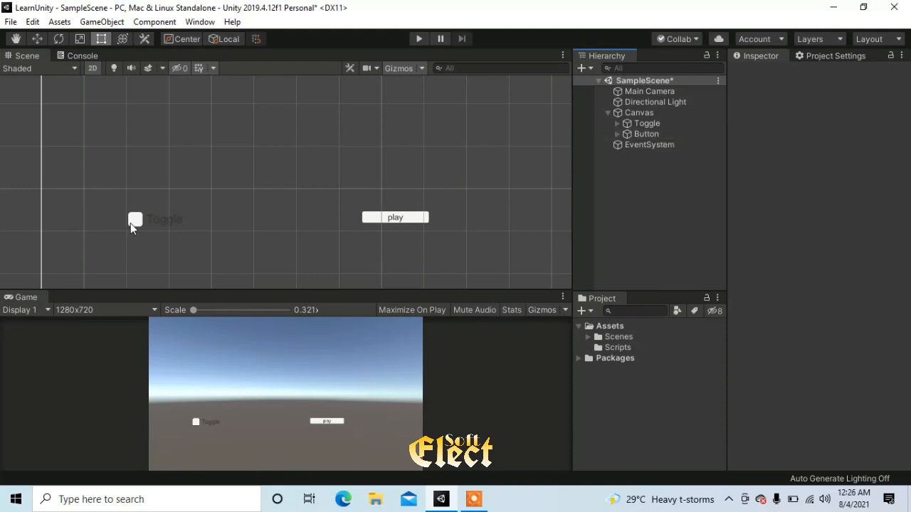
Step: Turn off Interactable on the Button and deselect it
left_click(647, 134)
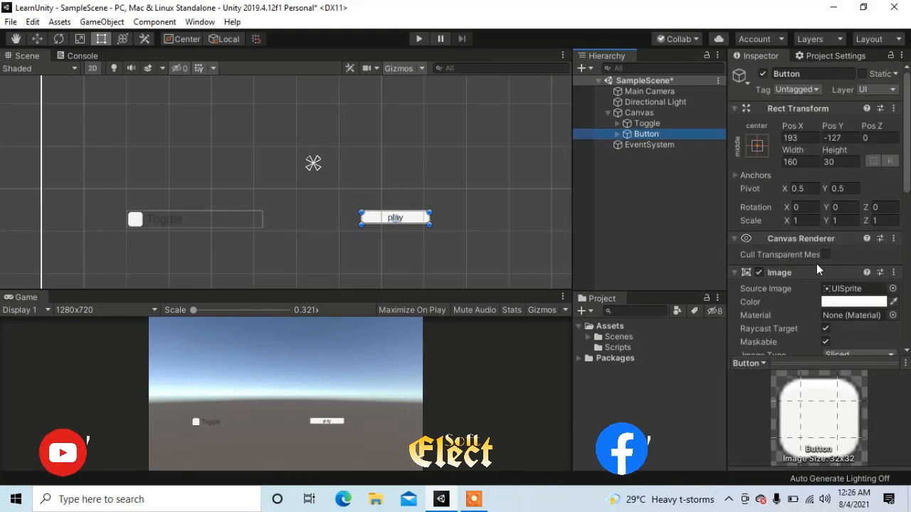
scroll(816, 263, "down", 4)
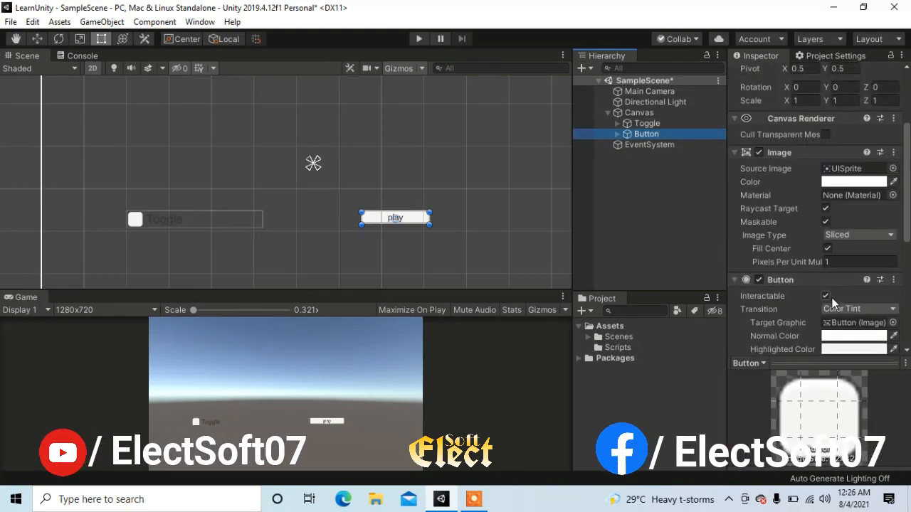
left_click(649, 226)
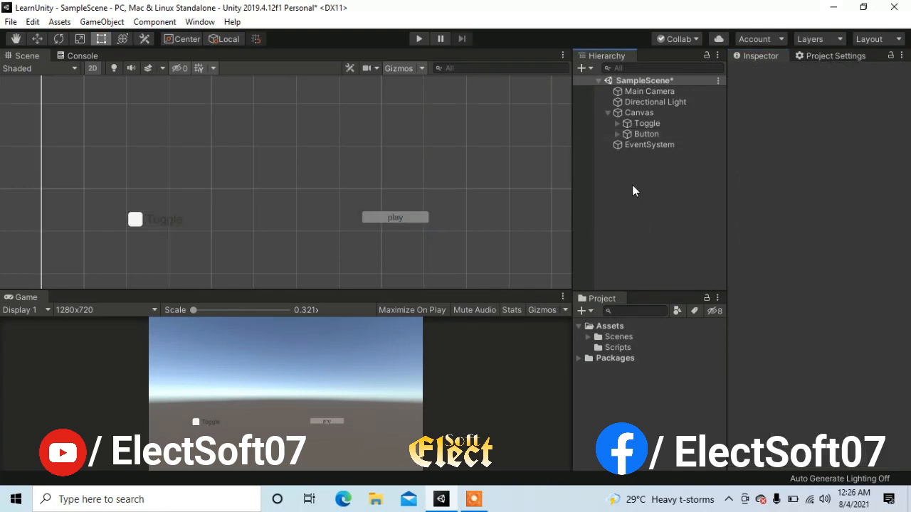
Step: Run the scene with an enlarged Game view to check the disabled play button, and stop it
left_click(418, 39)
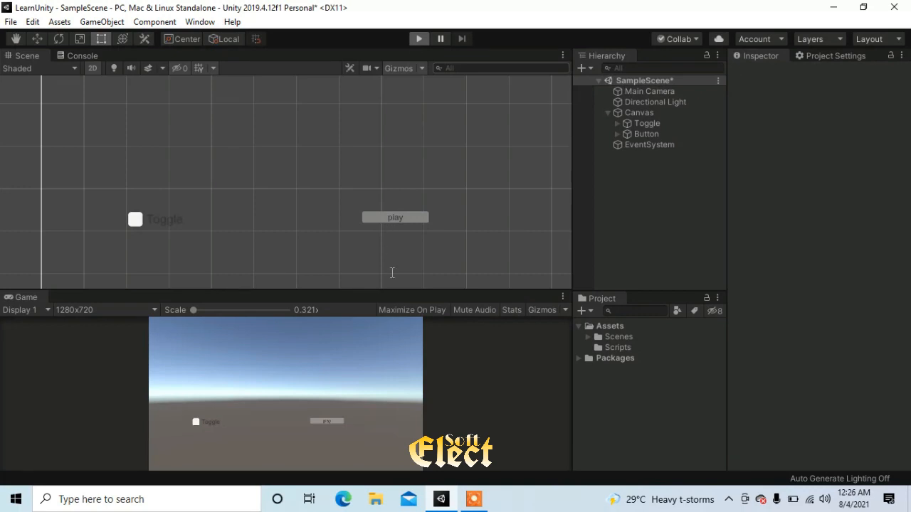
left_click(419, 39)
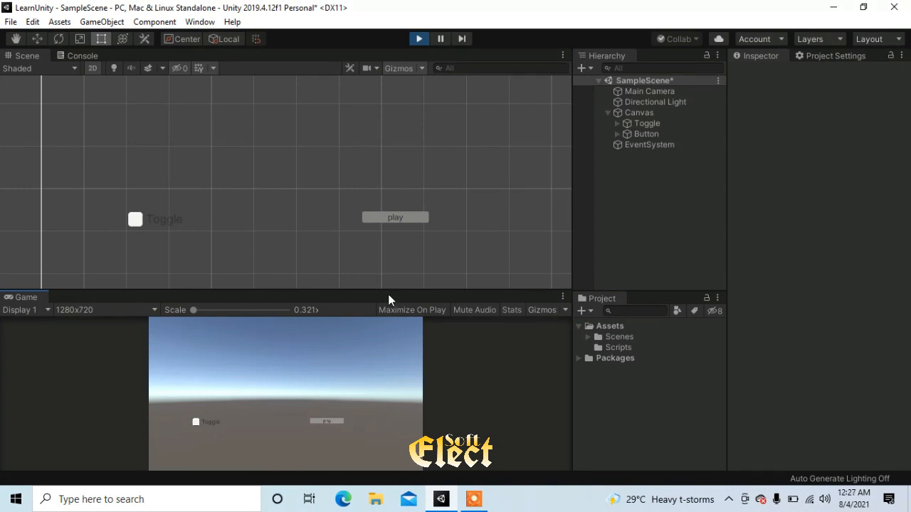
left_click_drag(389, 292, 405, 126)
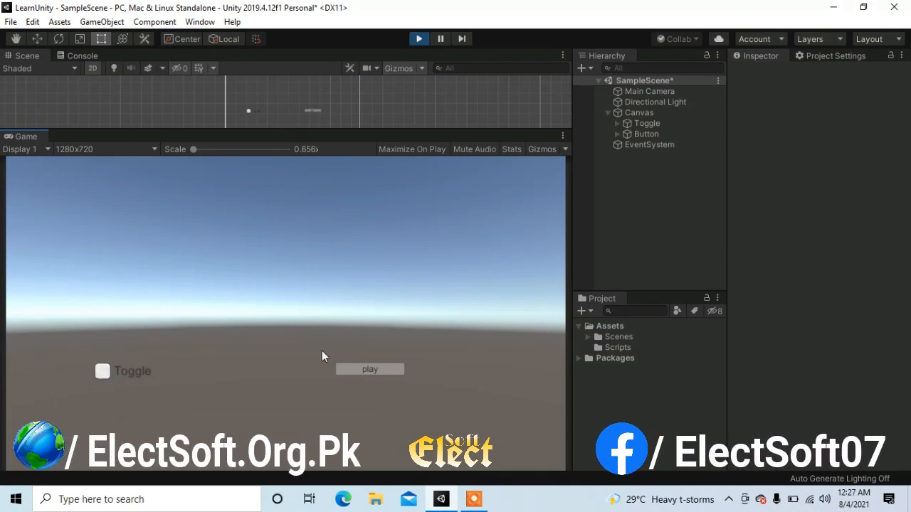
left_click_drag(428, 133, 429, 210)
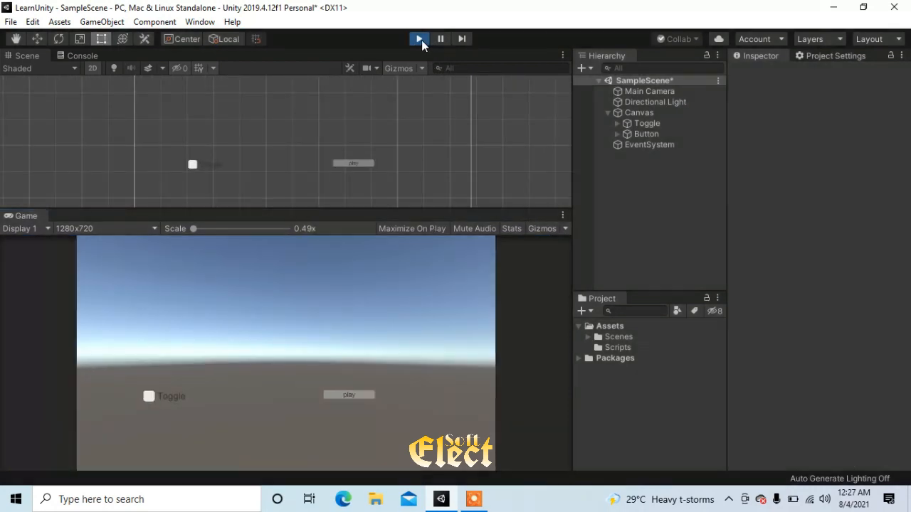
left_click(420, 39)
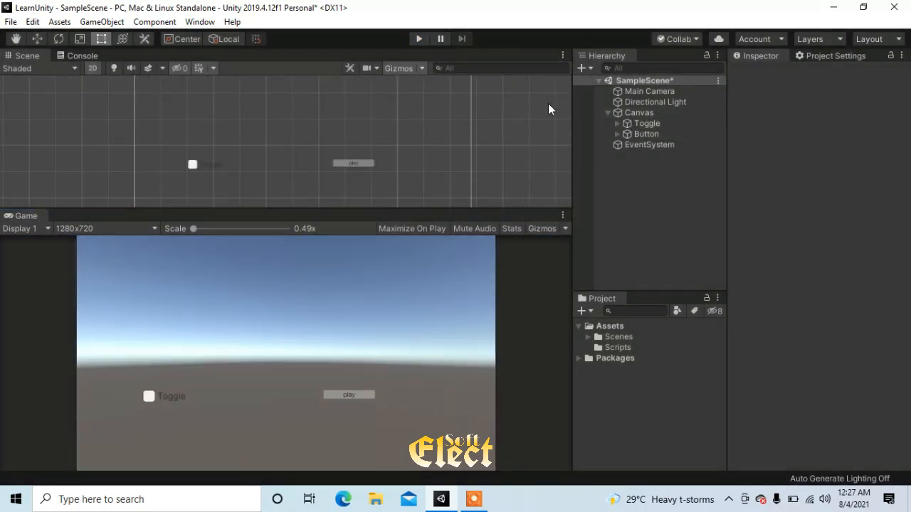
Step: Add an On Value Changed event entry to the toggle and assign the Button as its target object
left_click(647, 126)
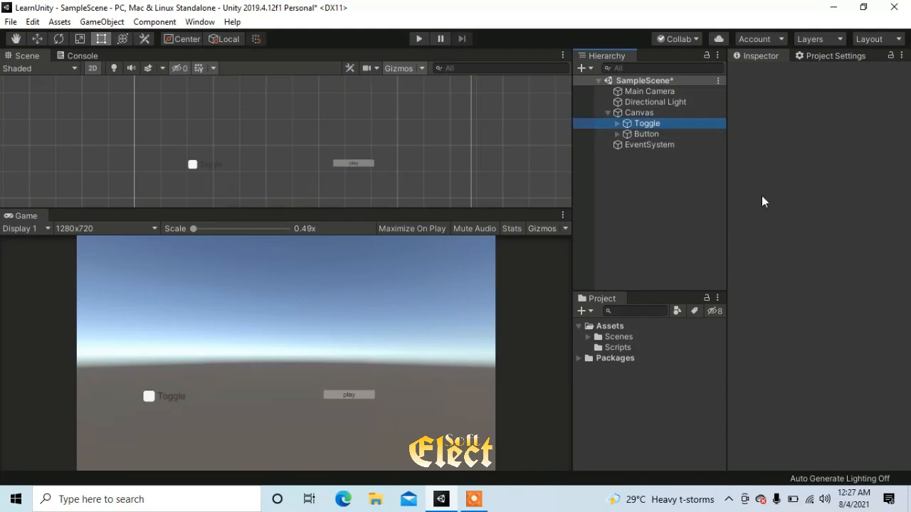
scroll(816, 288, "down", 4)
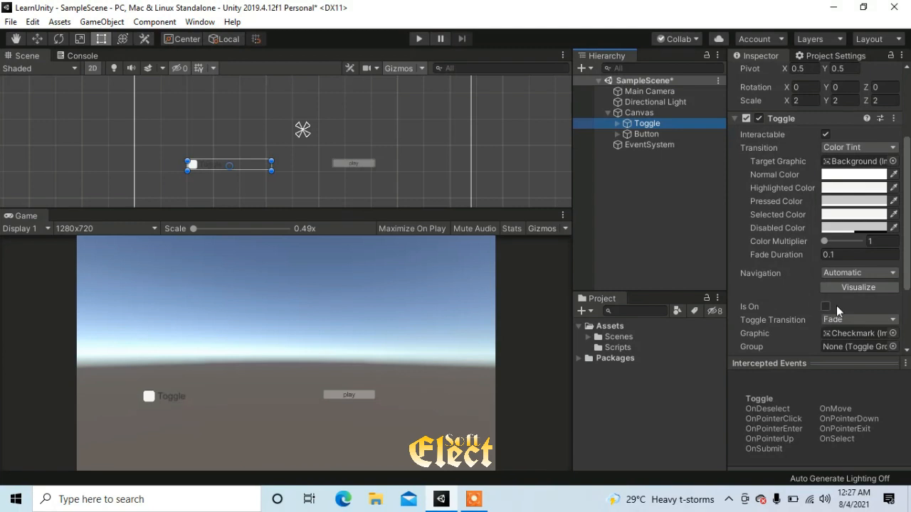
scroll(836, 305, "down", 3)
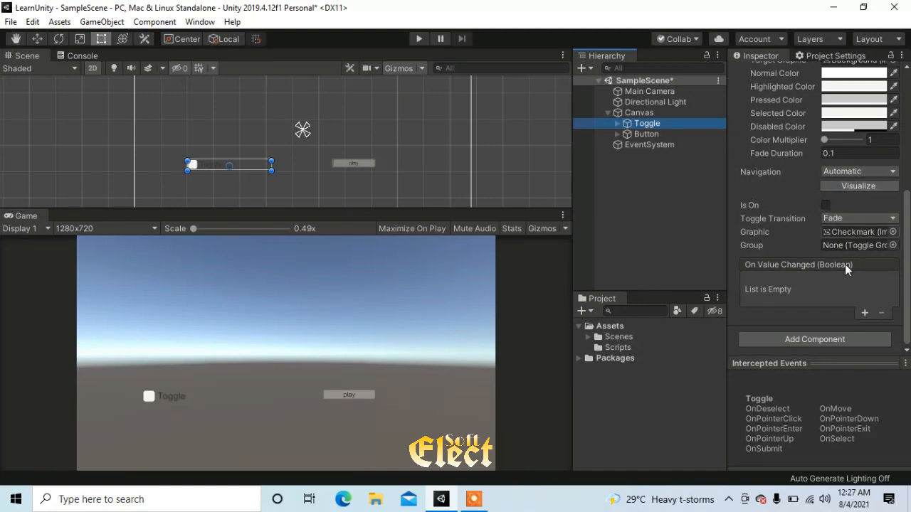
left_click(863, 313)
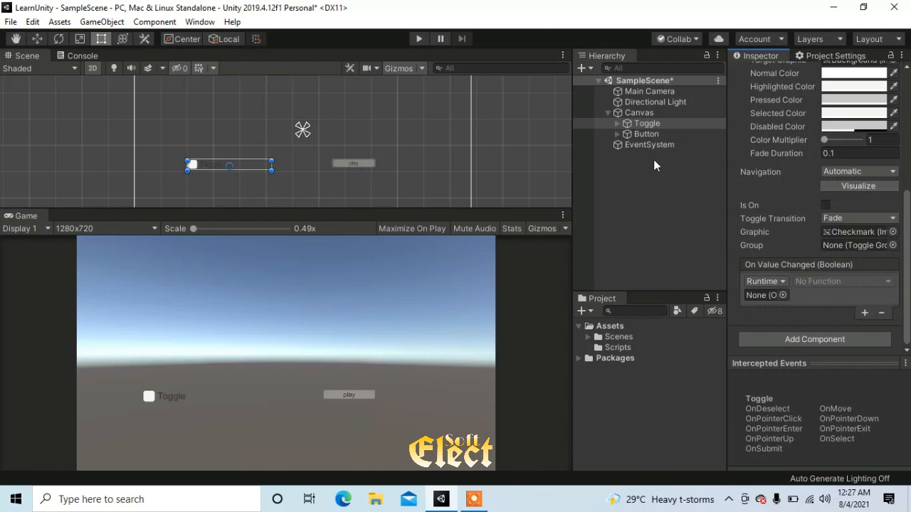
left_click(652, 134)
left_click_drag(652, 133, 764, 295)
Step: Set the toggle event's function to the static bool Button.interactable with its value enabled, and deselect the toggle
left_click(812, 285)
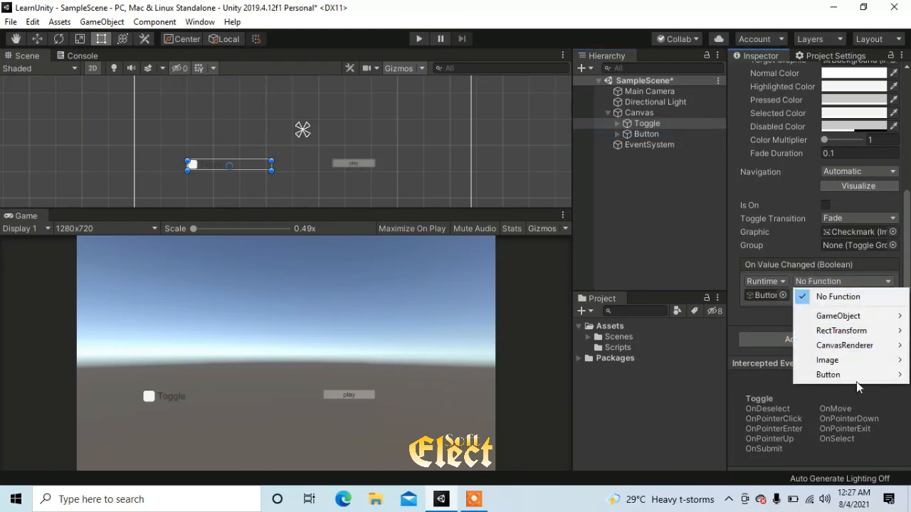
mouse_move(856, 375)
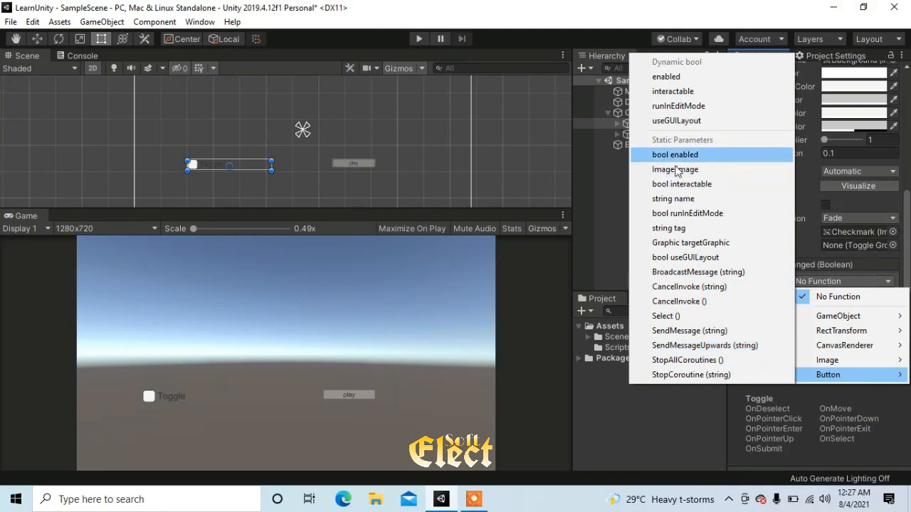
left_click(669, 185)
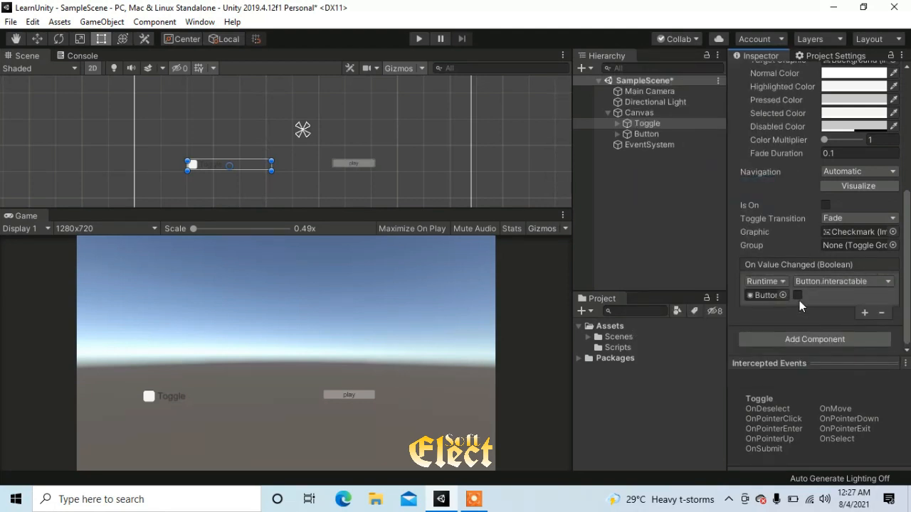
left_click(664, 201)
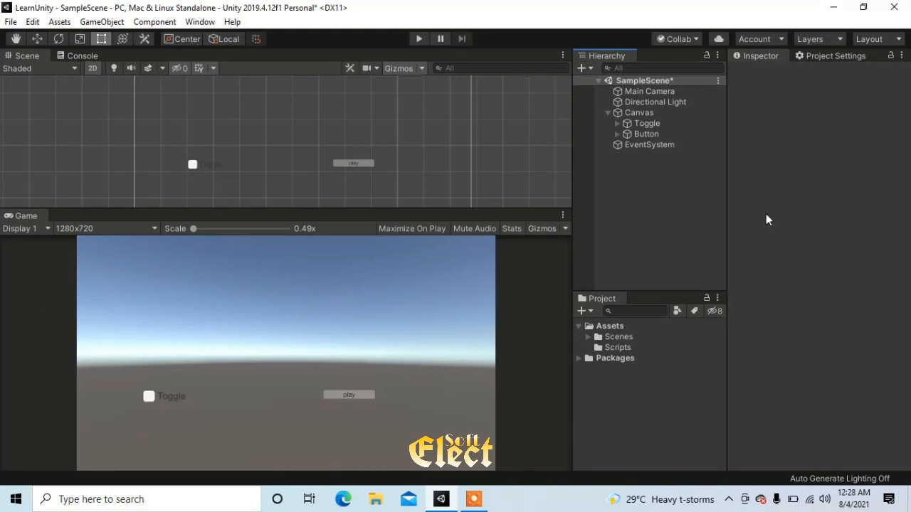
left_click(647, 124)
left_click(654, 136)
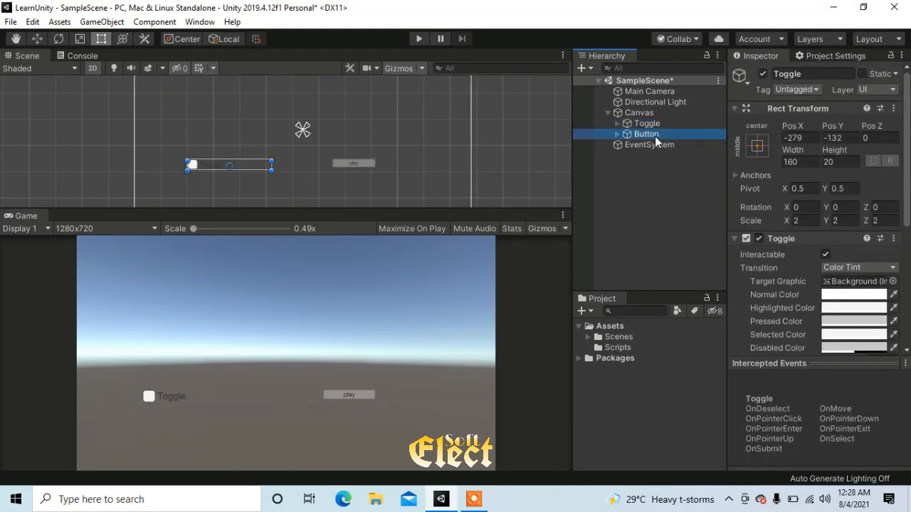
left_click(637, 195)
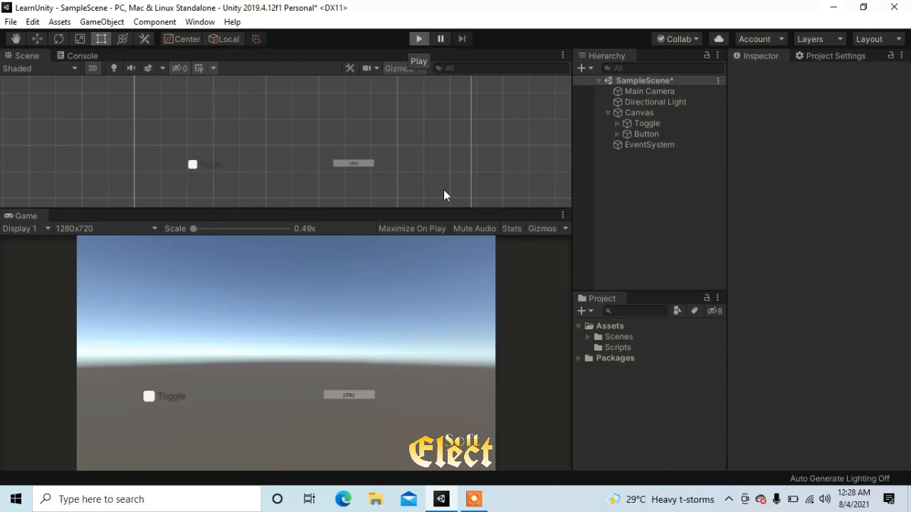
Step: Run the scene with a larger Game view and test the play button before and after switching the toggle on, then switch it off
key("ctrl+p")
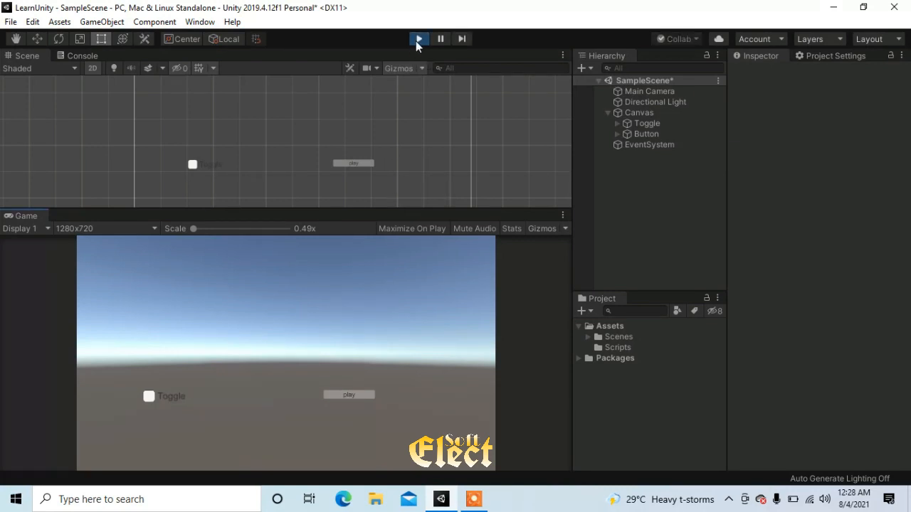
left_click_drag(325, 207, 342, 131)
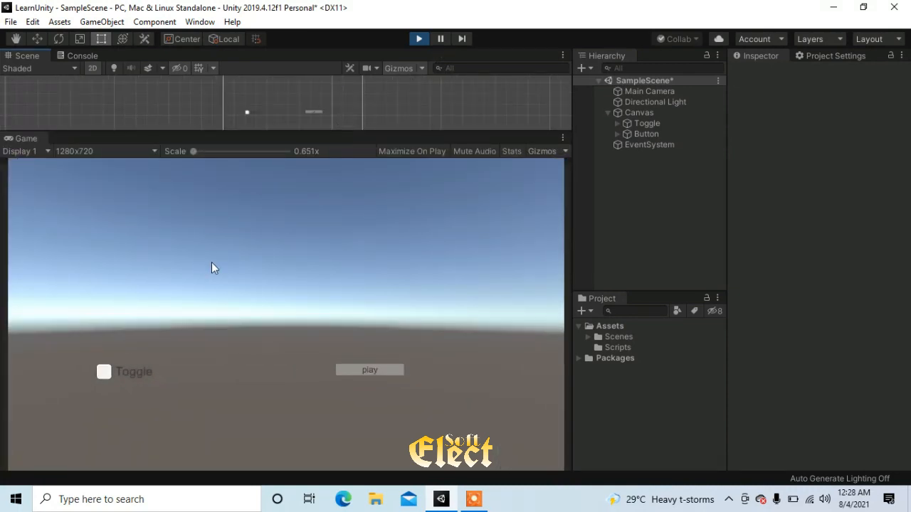
left_click(352, 372)
left_click(103, 370)
left_click(375, 372)
left_click(374, 372)
left_click(365, 371)
left_click(363, 371)
left_click(363, 370)
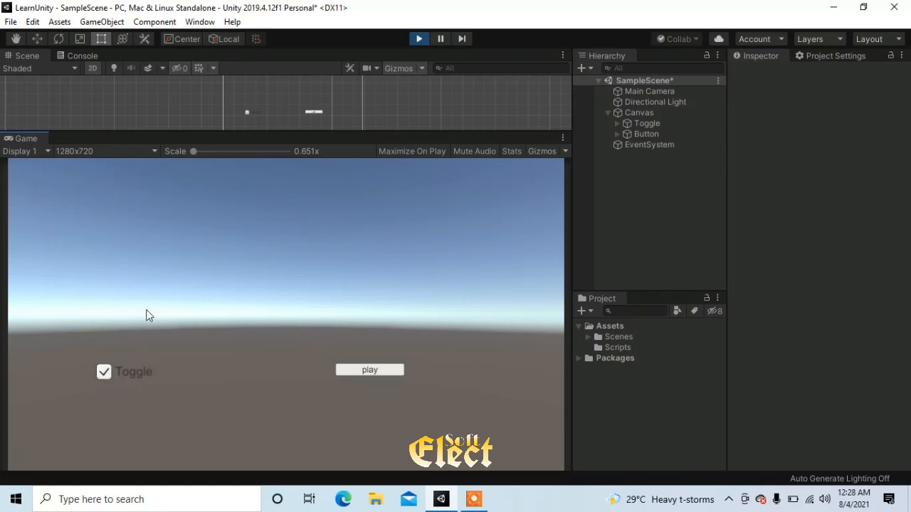
left_click(103, 373)
Step: Review the toggle's On Value Changed entry and the Button's settings while the scene is running, and stop the scene
left_click(644, 126)
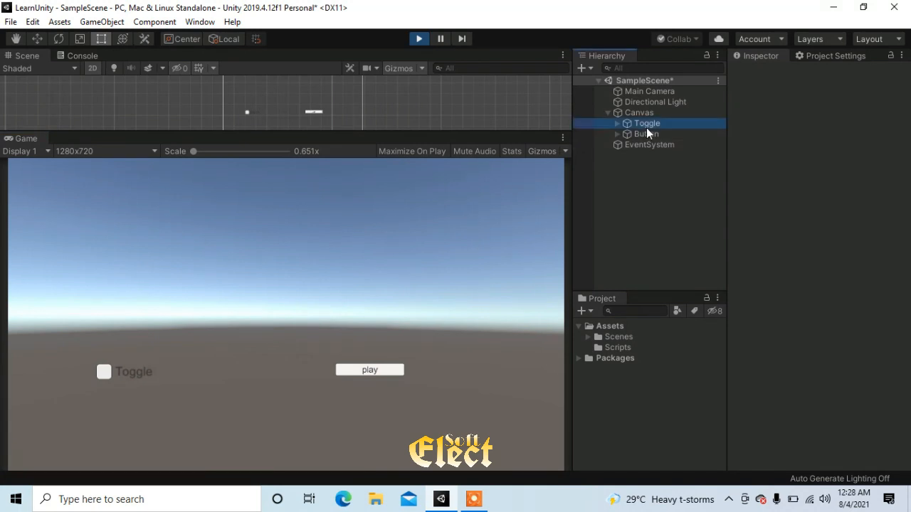
scroll(823, 264, "down", 6)
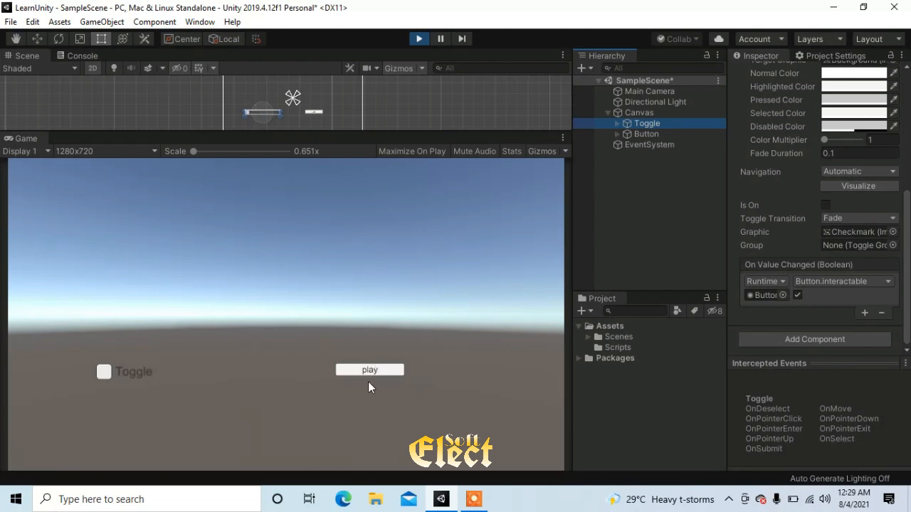
left_click(679, 178)
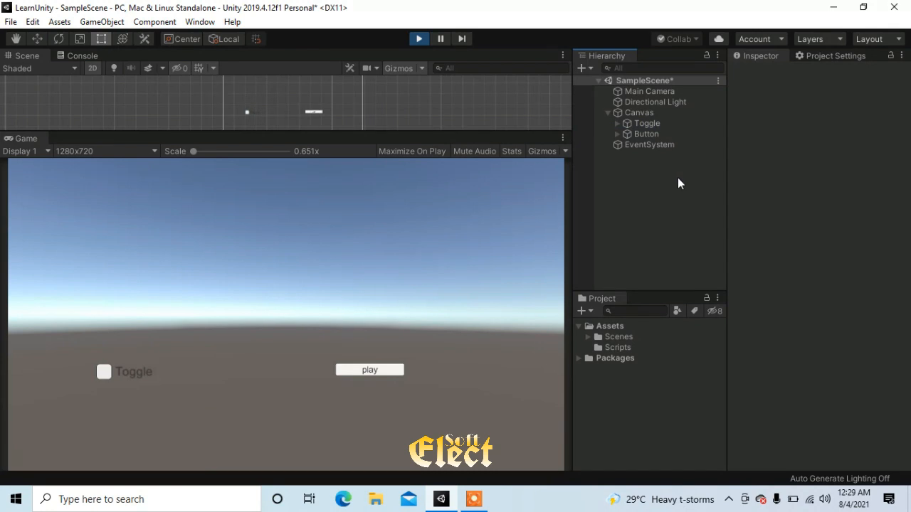
left_click(660, 133)
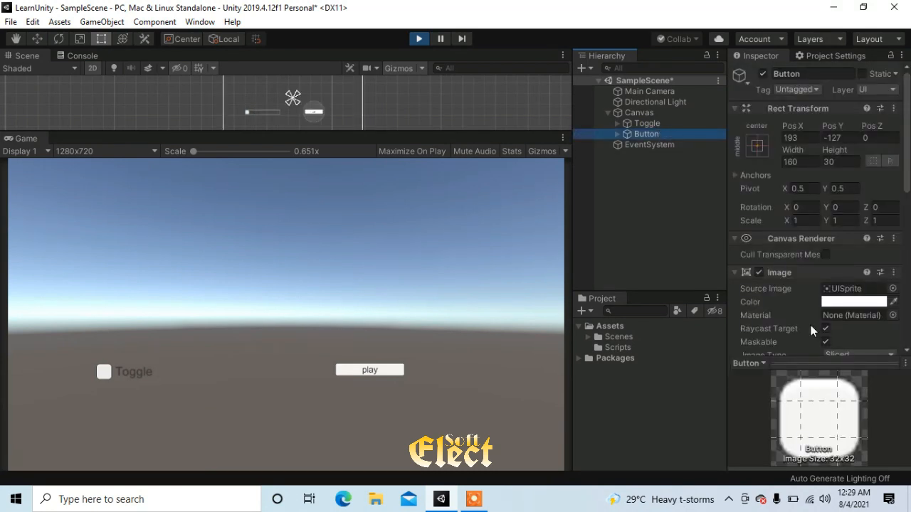
scroll(831, 342, "down", 10)
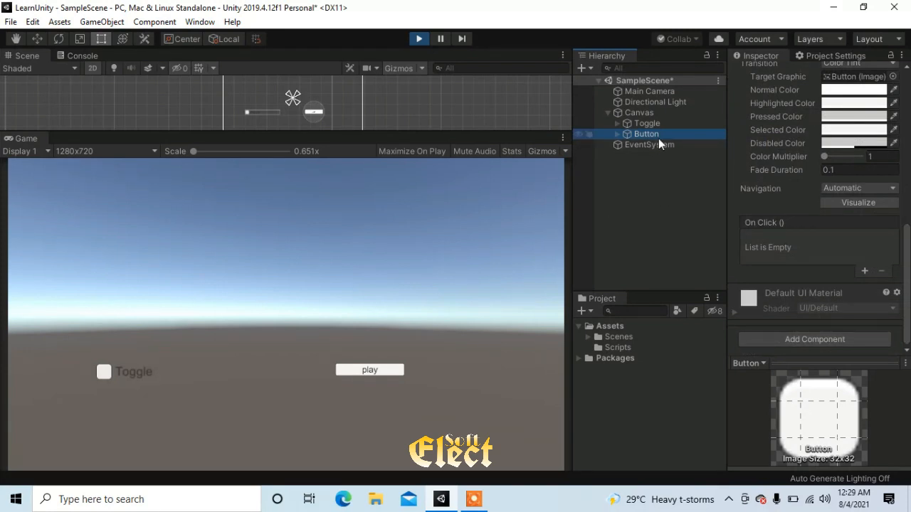
left_click(424, 40)
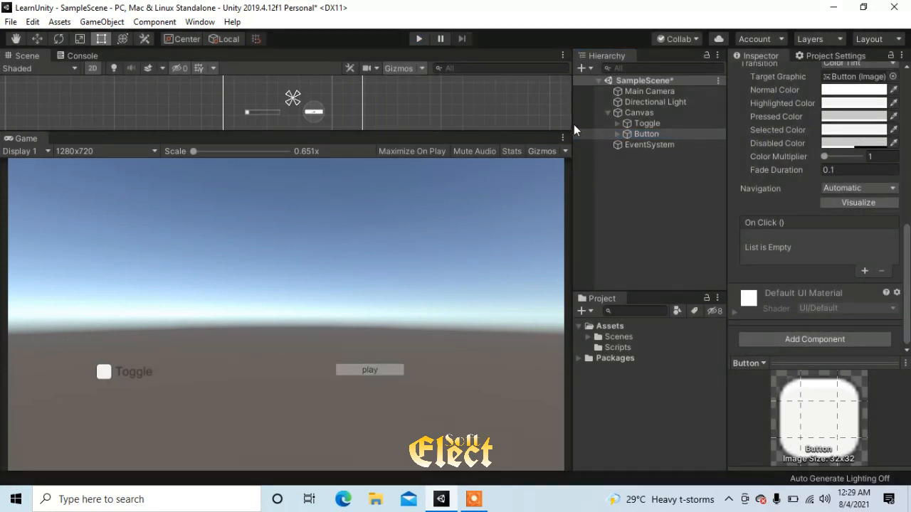
Step: Add a second On Value Changed entry to the toggle, targeting the Toggle itself with Toggle.interactable set to off
left_click(649, 124)
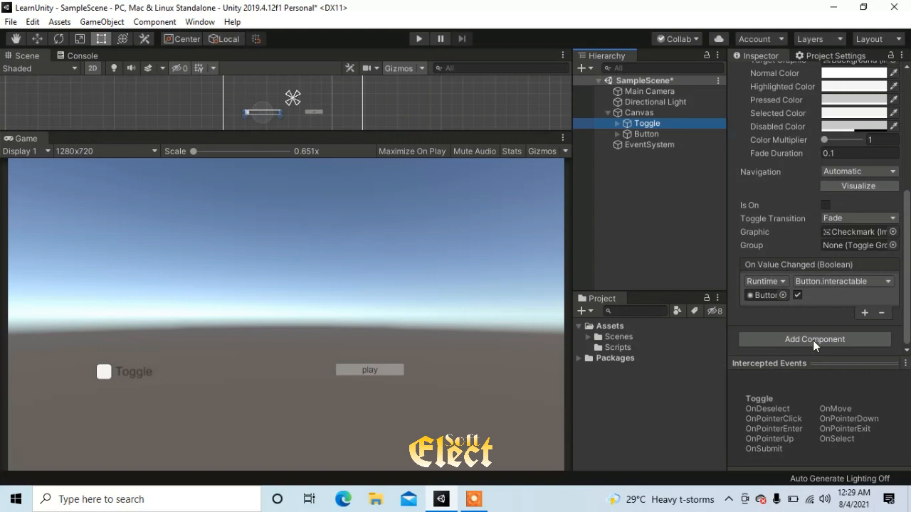
left_click(863, 311)
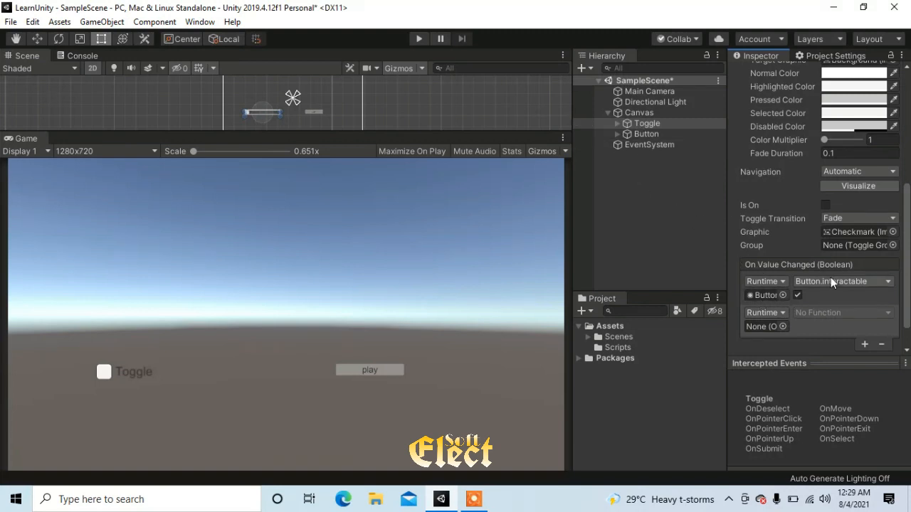
left_click_drag(644, 125, 766, 324)
left_click(823, 313)
mouse_move(843, 347)
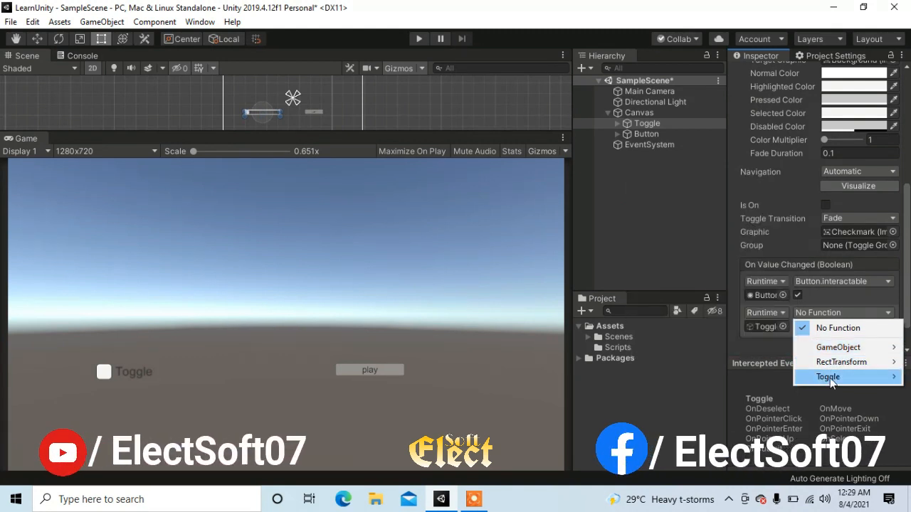
mouse_move(830, 378)
left_click(671, 258)
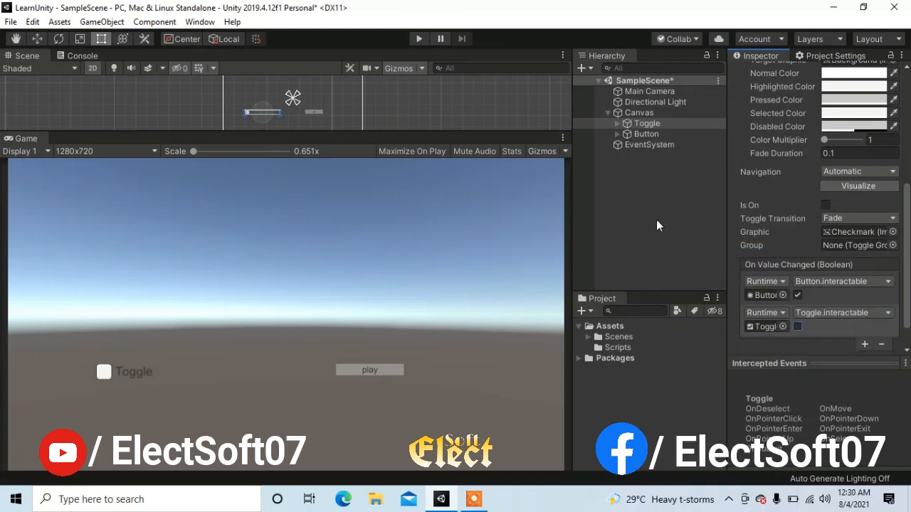
left_click(629, 171)
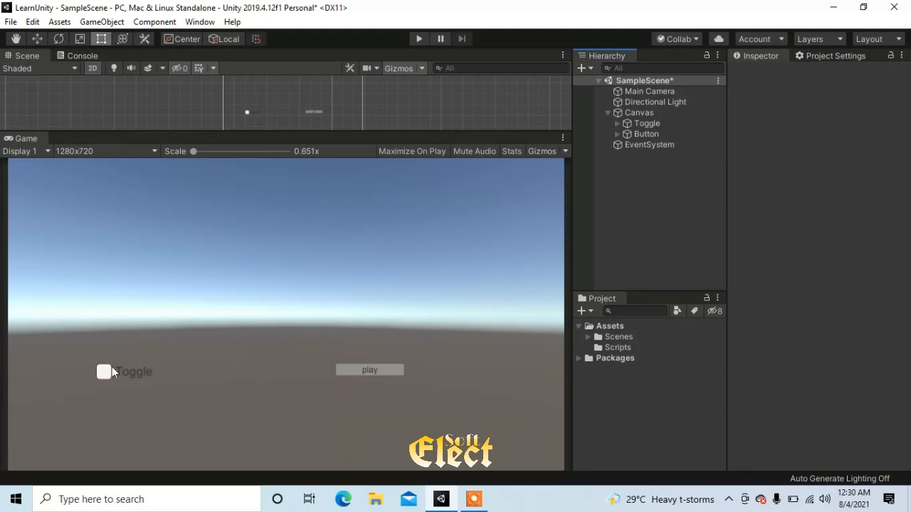
Step: Run the scene, switch the toggle on and test the play button
left_click(419, 38)
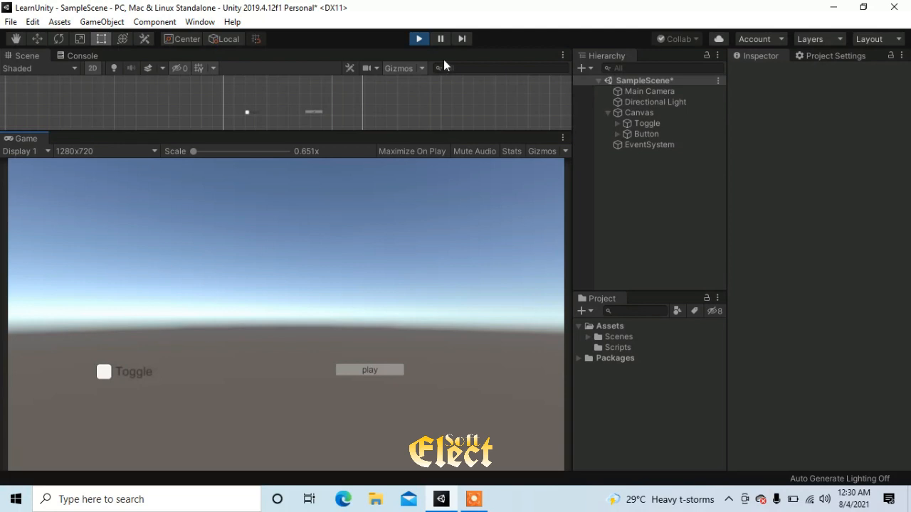
left_click(105, 373)
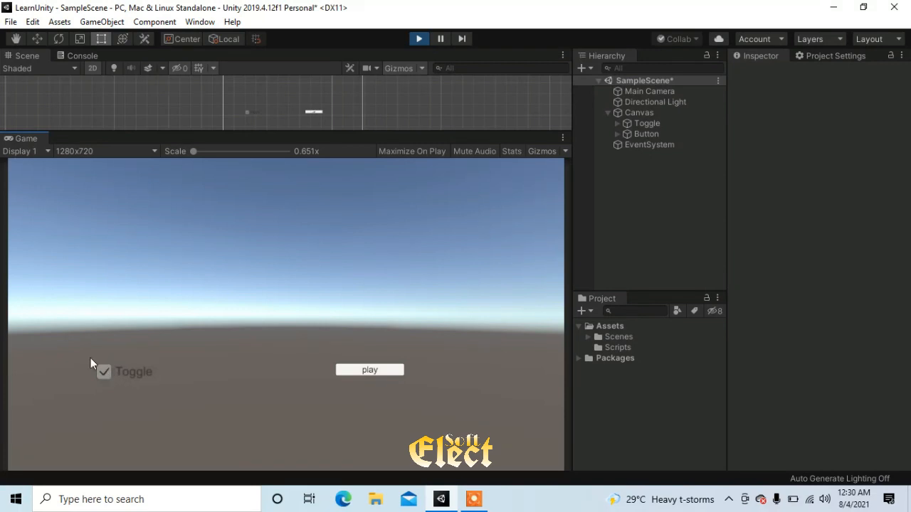
left_click(389, 370)
left_click(359, 371)
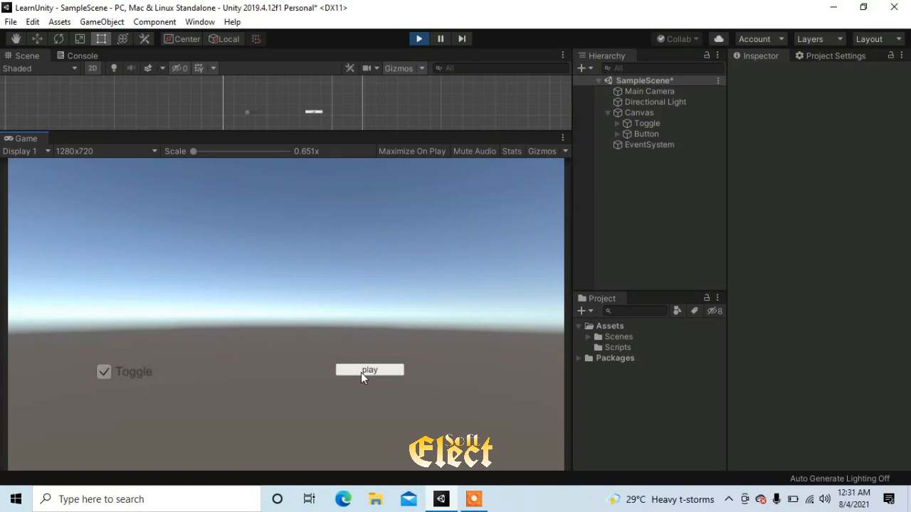